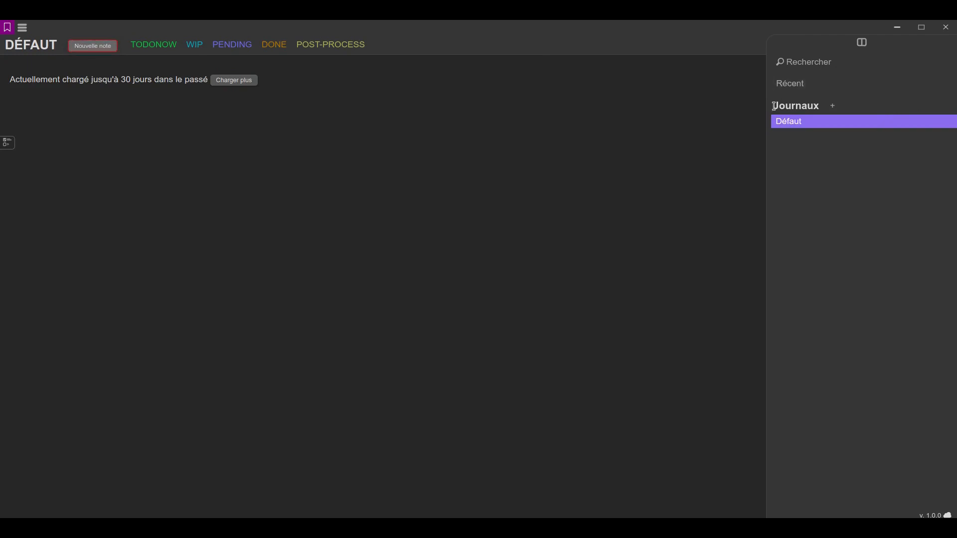
Create two new journal categories named Alimentation and Réflexions
click(833, 106)
text(Alimentation)
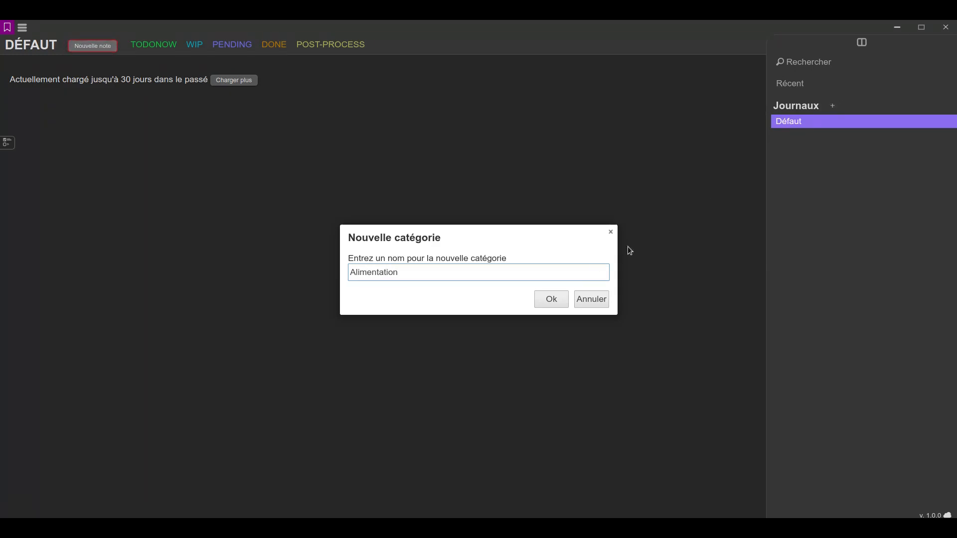
click(555, 300)
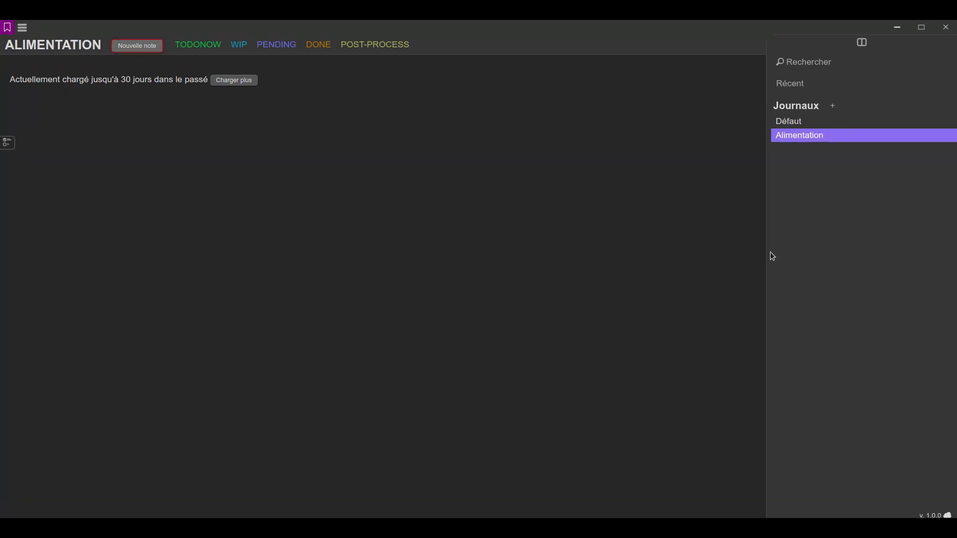
click(833, 106)
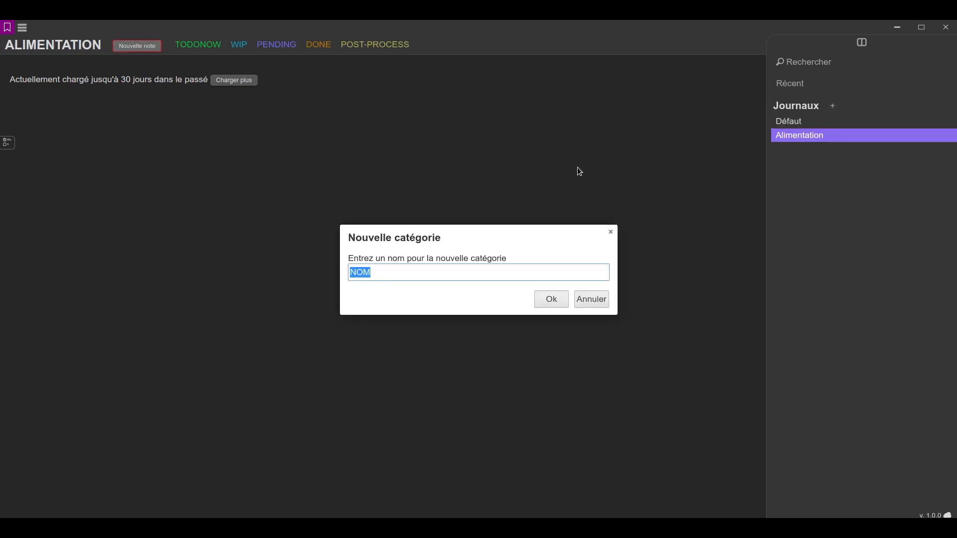
text(Réflexions)
key(Return)
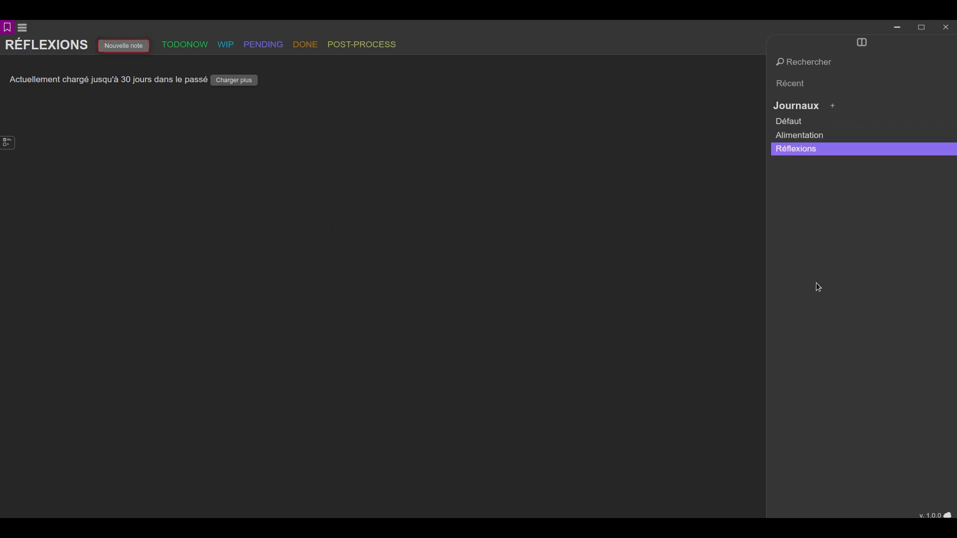
Add a note reading "Ceci est une nouvelle note." to the Défaut journal
click(788, 121)
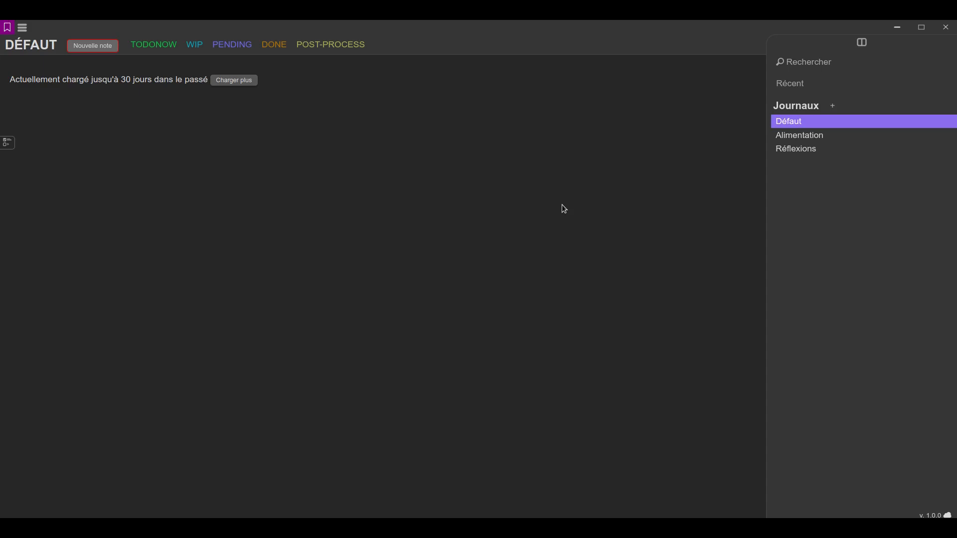
click(101, 44)
text(C)
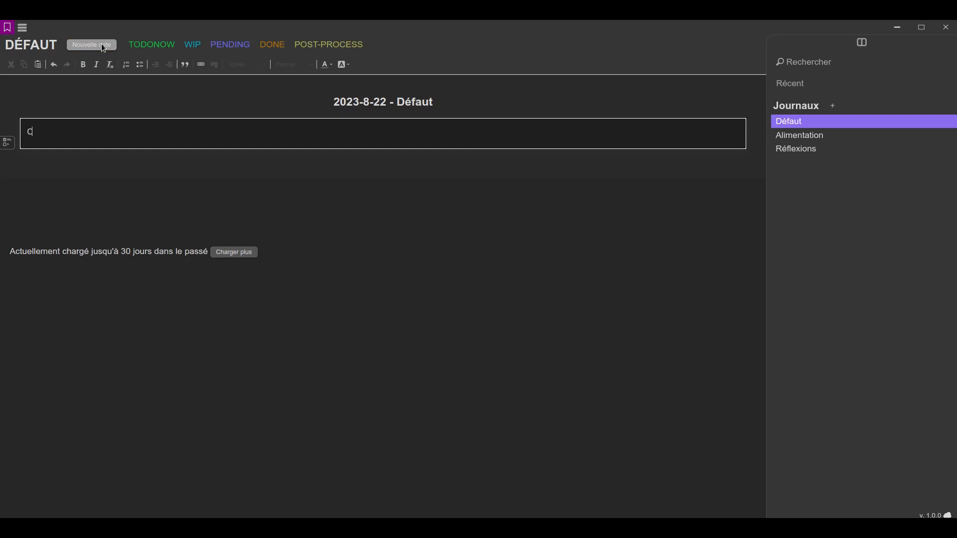
text(eci est une nouvelle note.)
Add a second note reading "Ceci est une autre nouvelle note." and, after a blank line, "Je peux écrire ce que je veux."
click(89, 43)
text(Ceci est une )
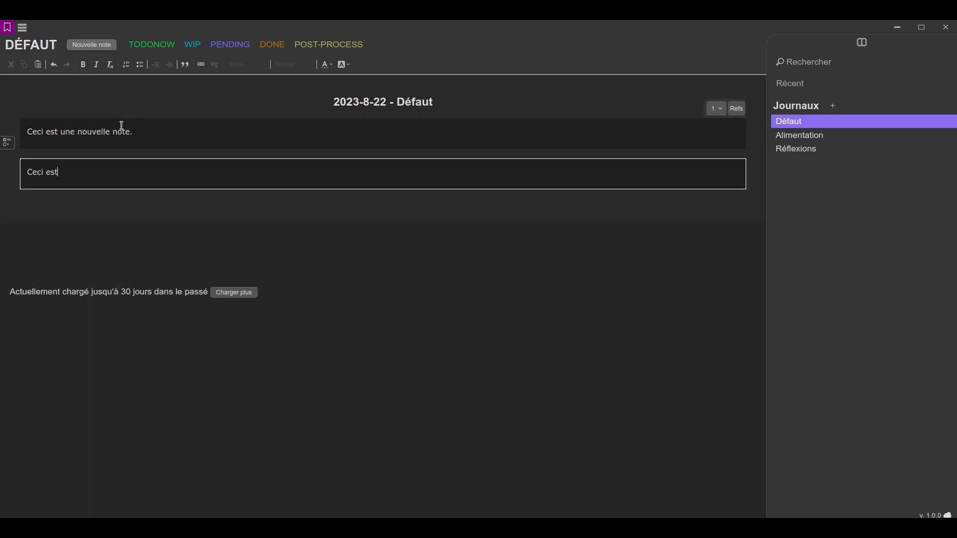
text(autre nouvelle note.)
key(Return)
key(Return)
text(Je)
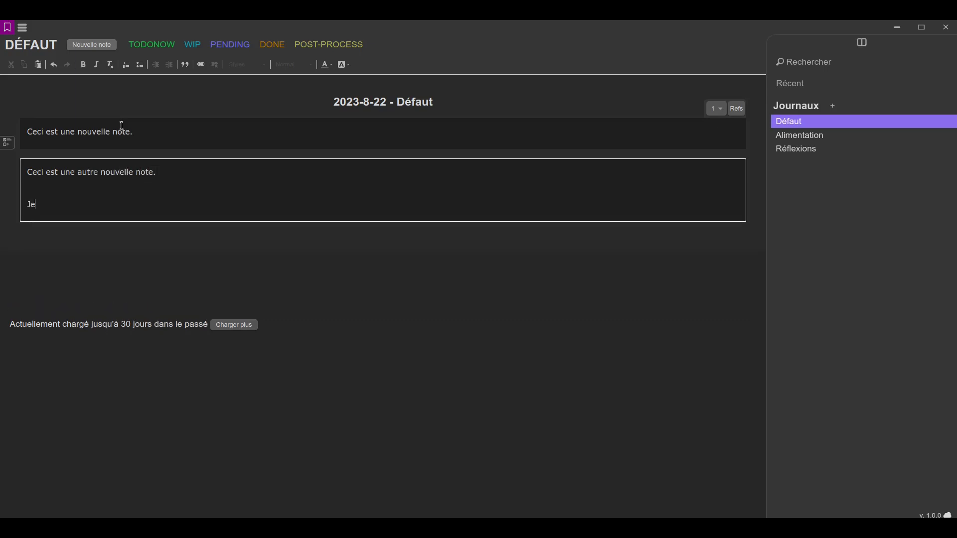
text( peux écrire ce que je veux.)
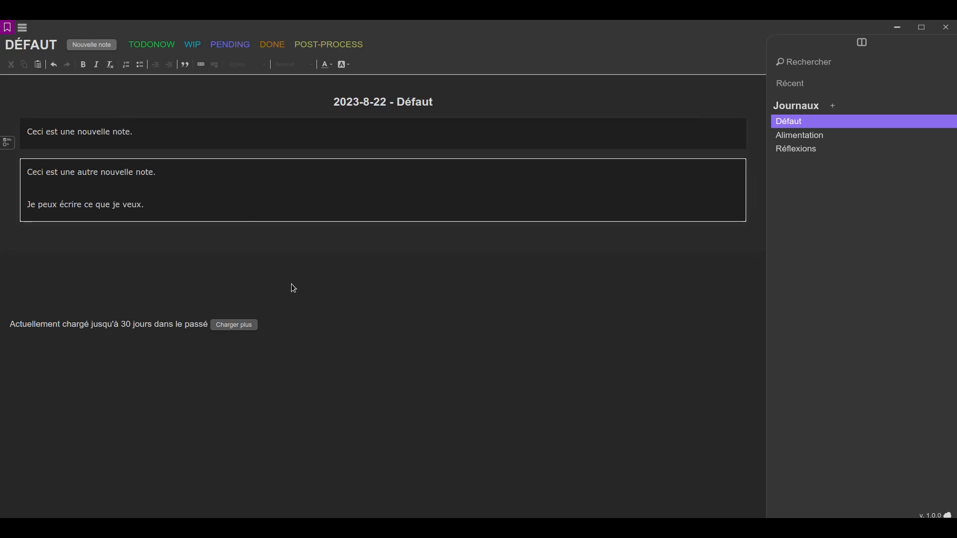
Add a third note reading "Ceci est une note avec une référence au"
click(94, 48)
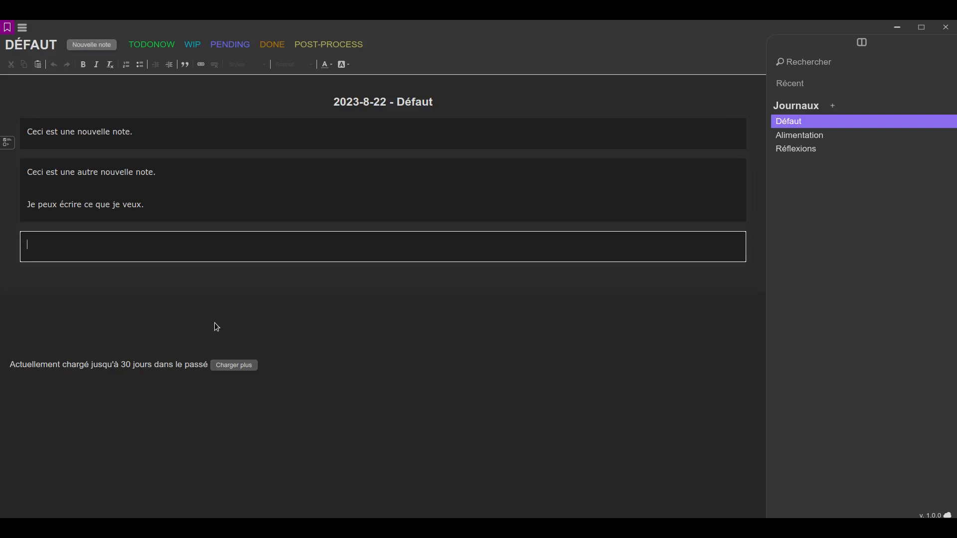
text(Ceci est une note avec une )
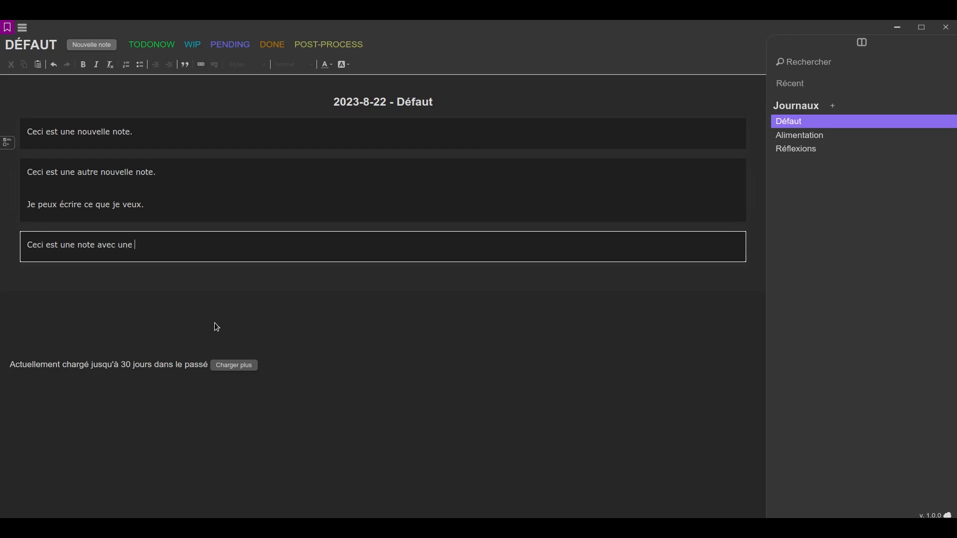
text(référence au)
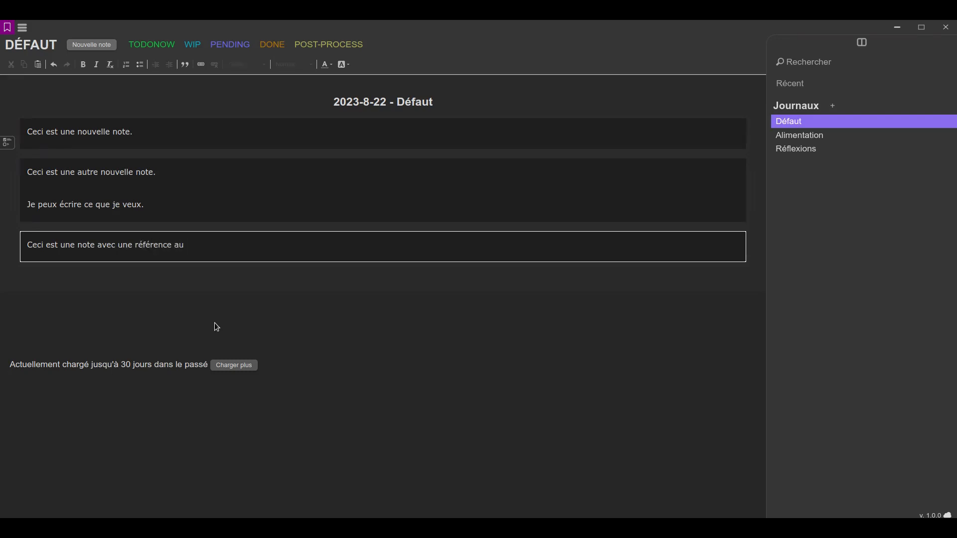
Insert a Strong Ref reference at the end of the third note, creating a new node named Projet Alpha
right_click(207, 250)
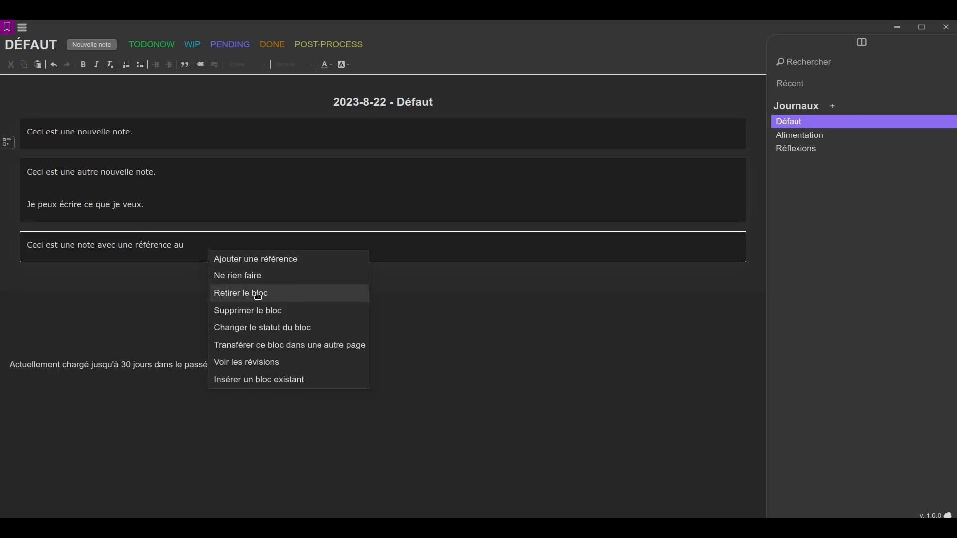
click(253, 260)
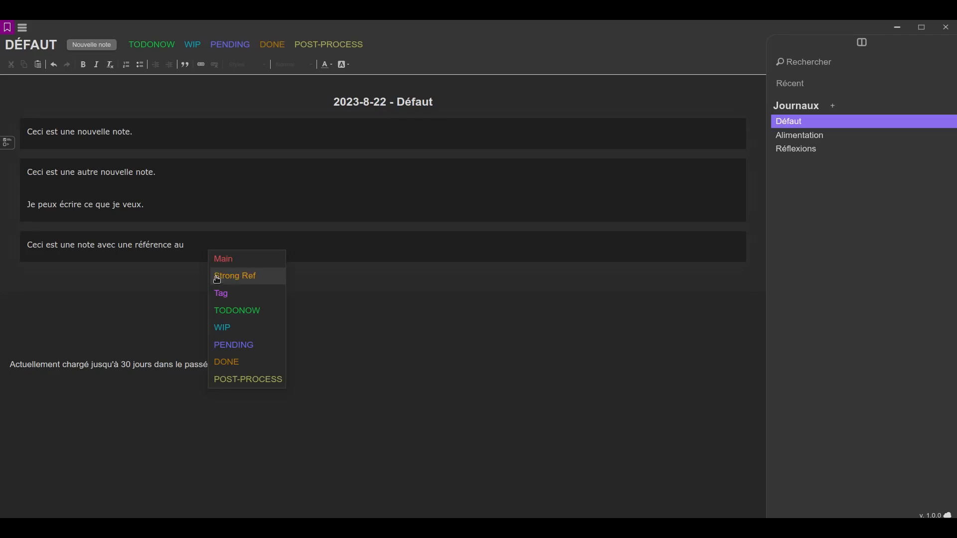
click(243, 278)
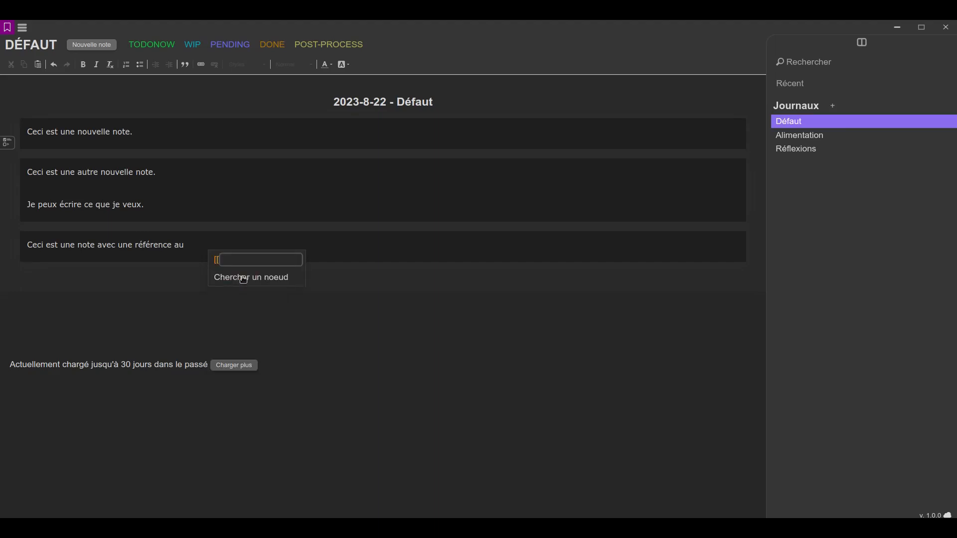
text(Projet A)
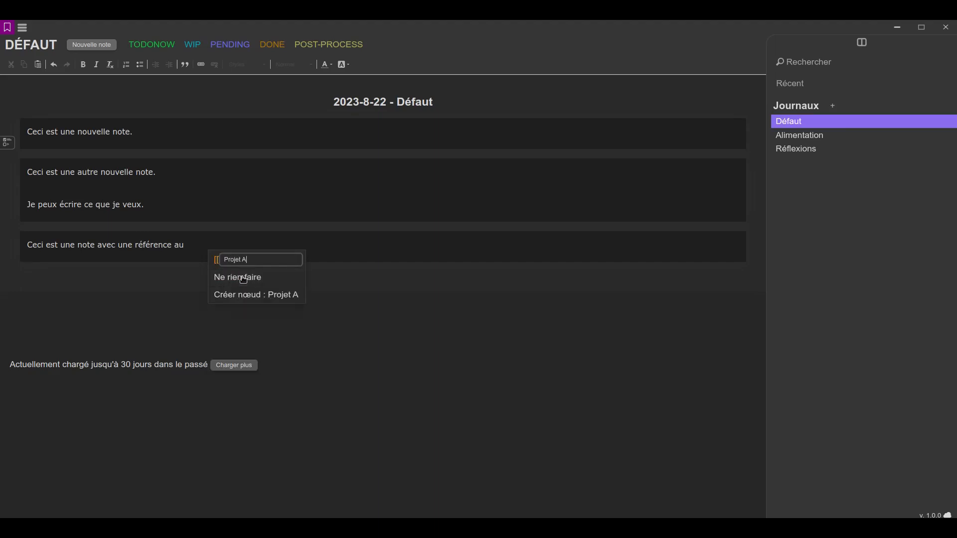
text(lpha)
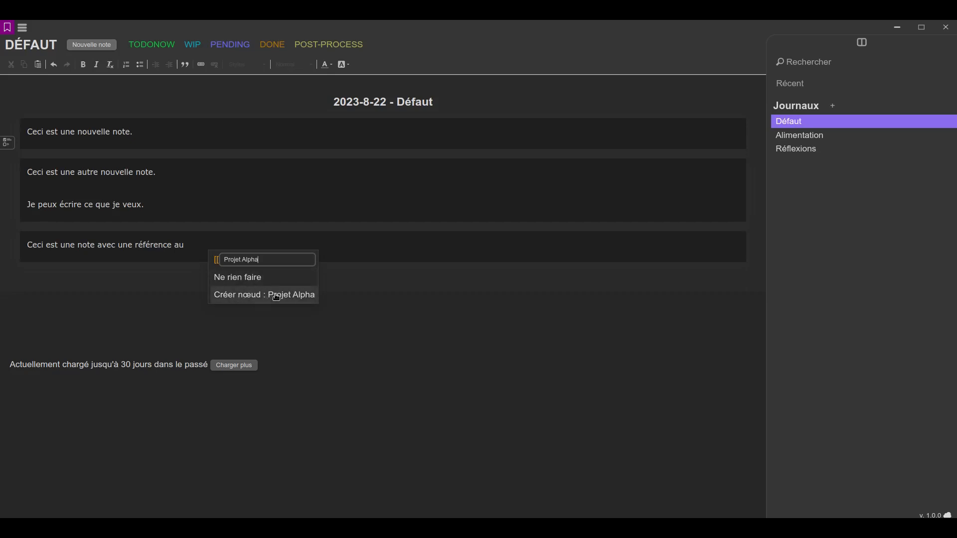
click(277, 298)
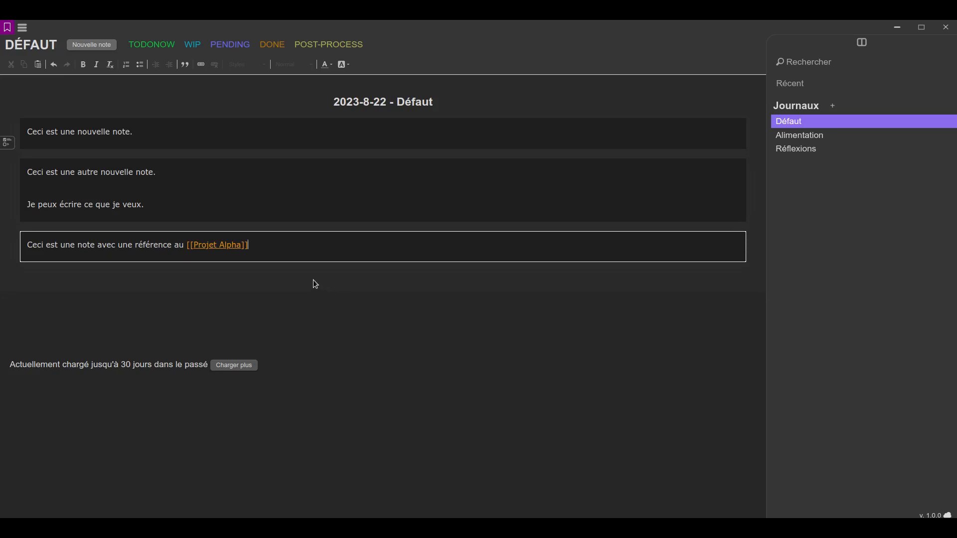
View the Projet Alpha page through its reference in the third note, and return to the Défaut journal
mouse_move(229, 255)
click(227, 245)
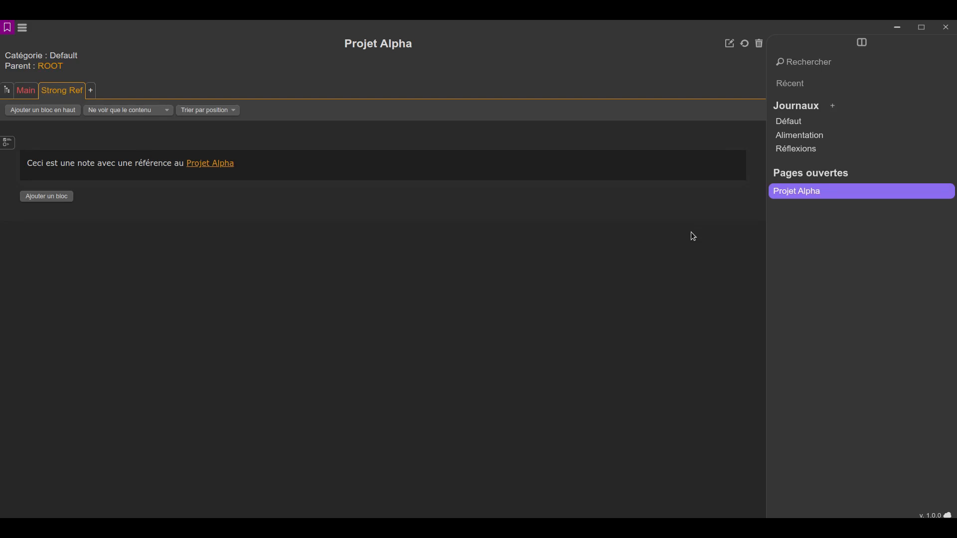
click(788, 122)
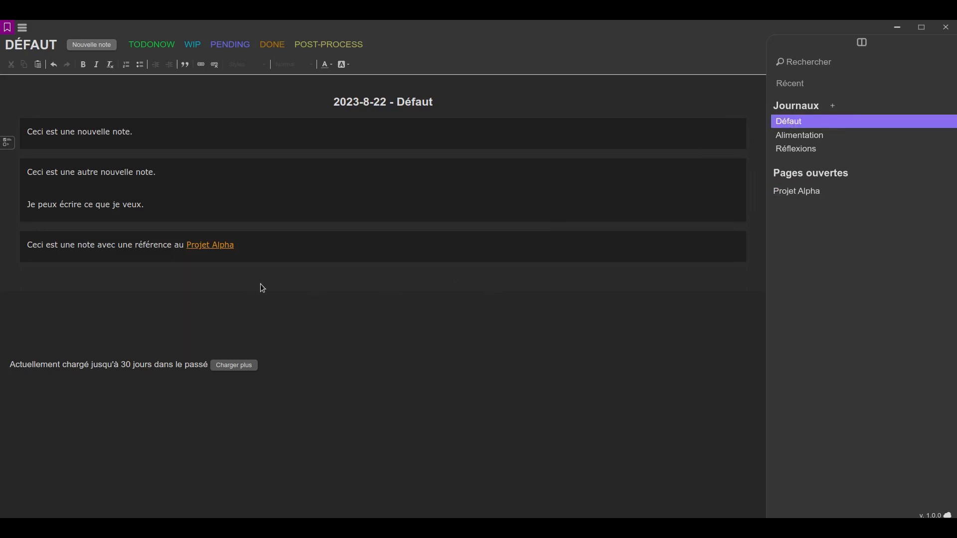
Add a fourth note reading "L'autre jour quand j'ai testé le programme X, j'ai pensé à une fonctionnalité similaire pour le"
click(91, 46)
text(L'autre jour )
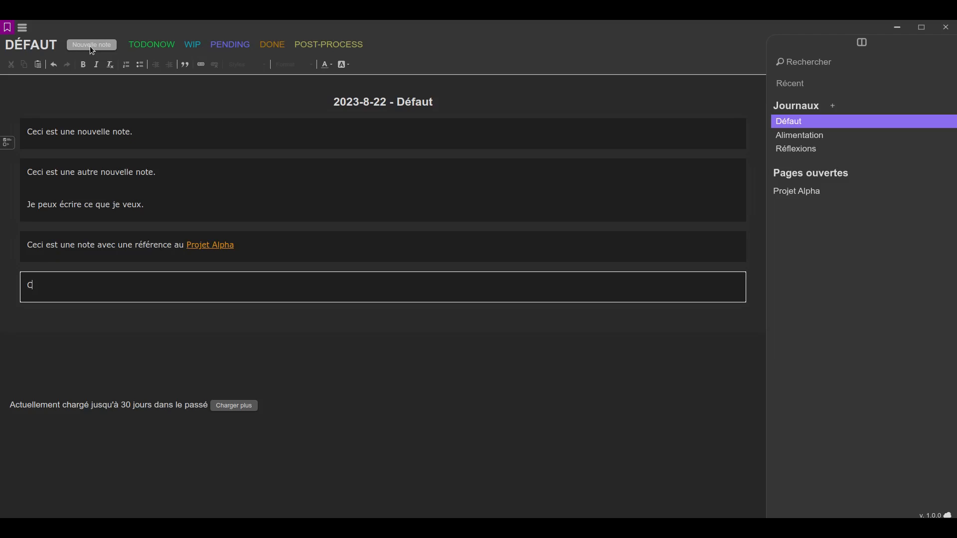
text(quand j'ai testé le programme X, j'ai p)
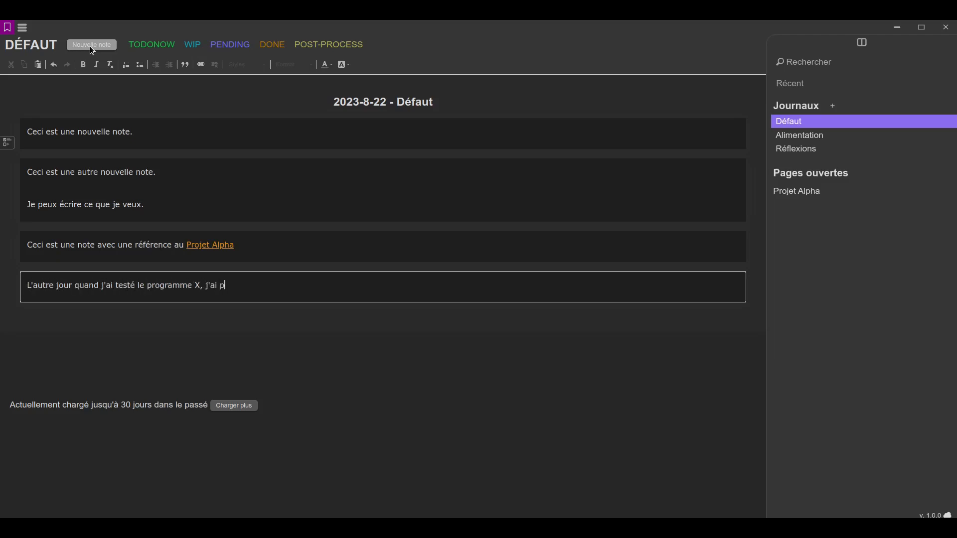
text(ensé à une fonctionnalité )
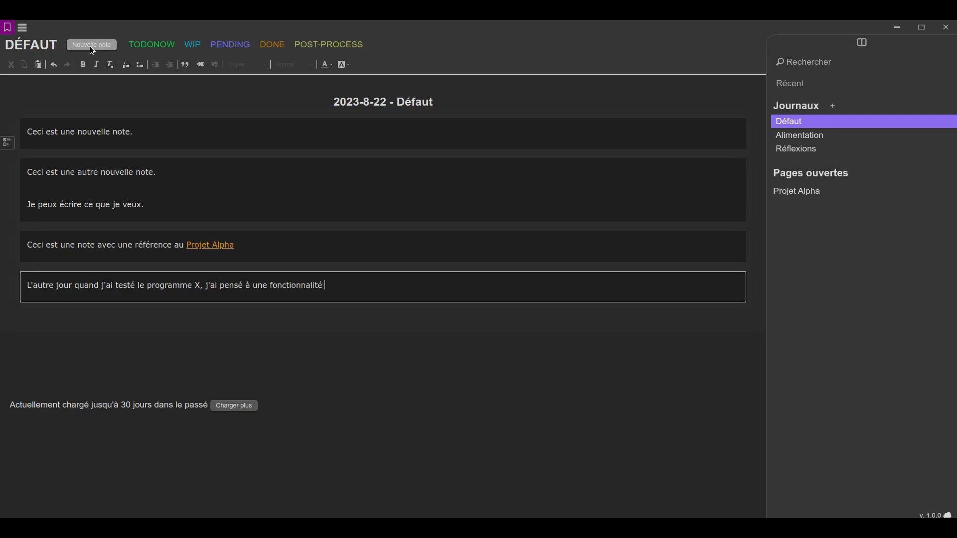
text(similaire pour le)
Insert a Tag reference to the existing Projet Alpha node at the end of the fourth note
right_click(404, 288)
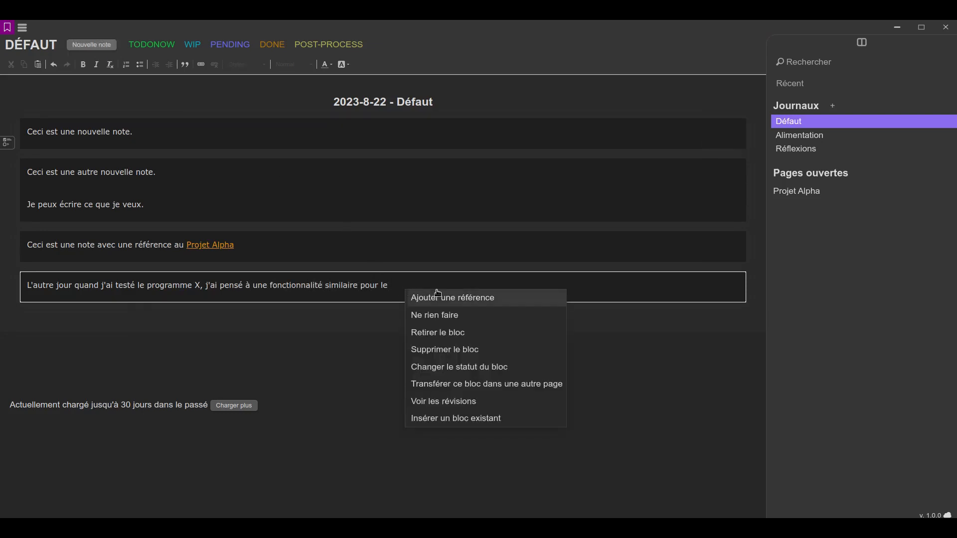
click(427, 299)
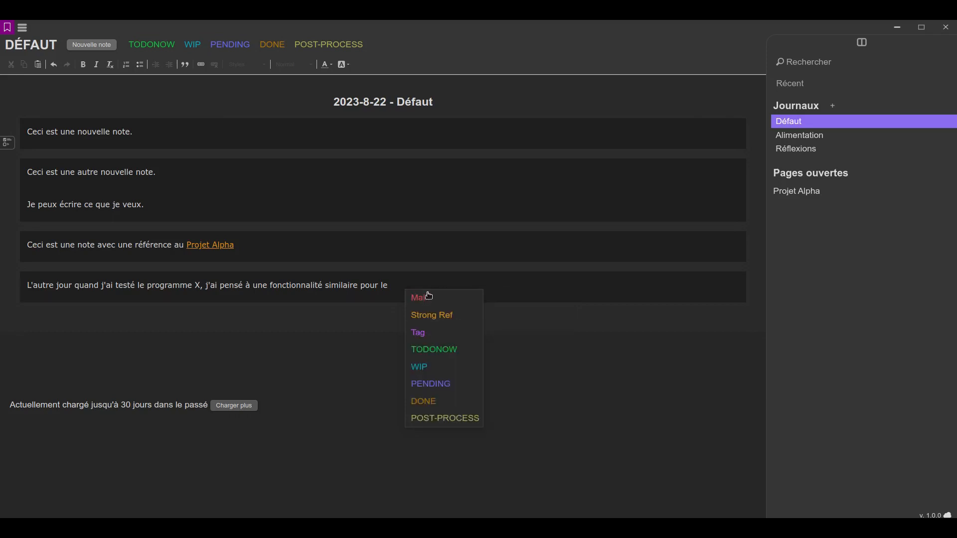
click(429, 334)
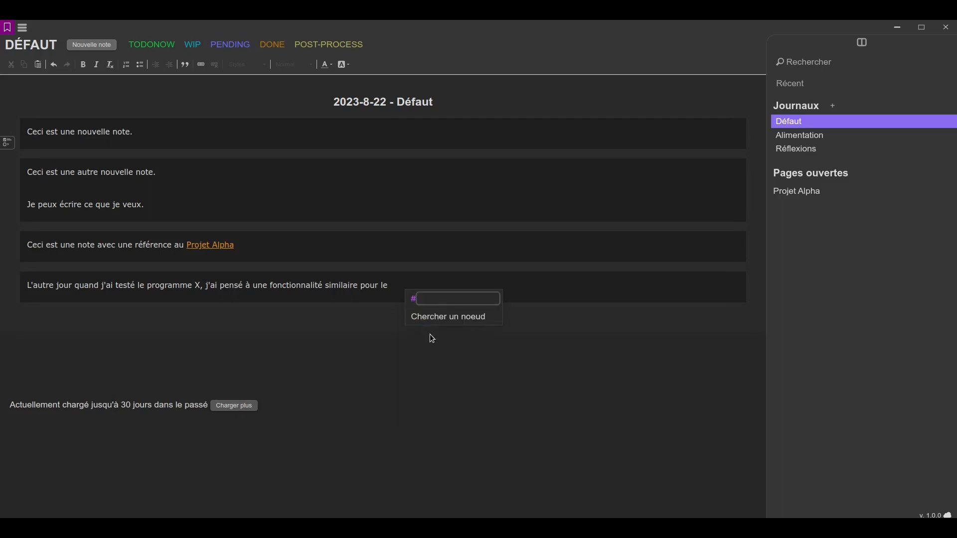
text(projet)
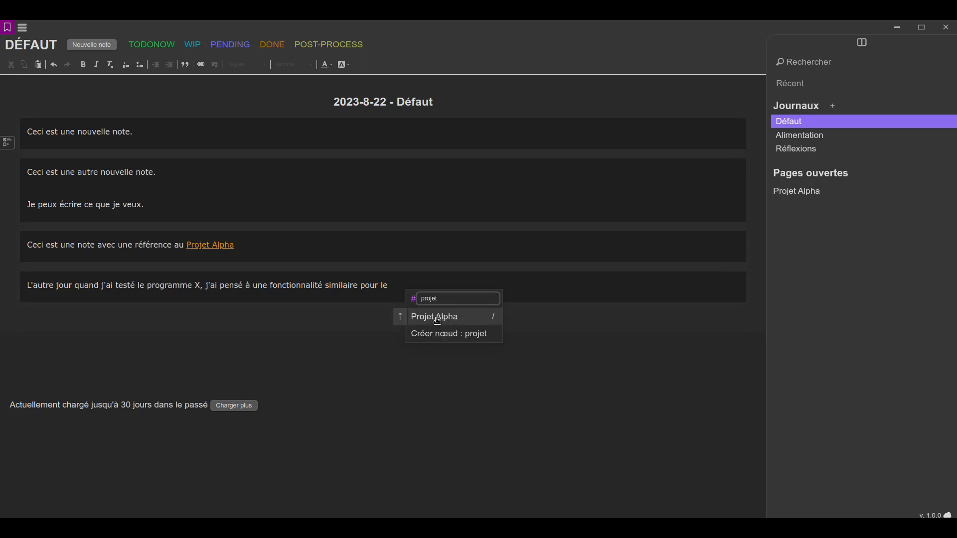
click(437, 318)
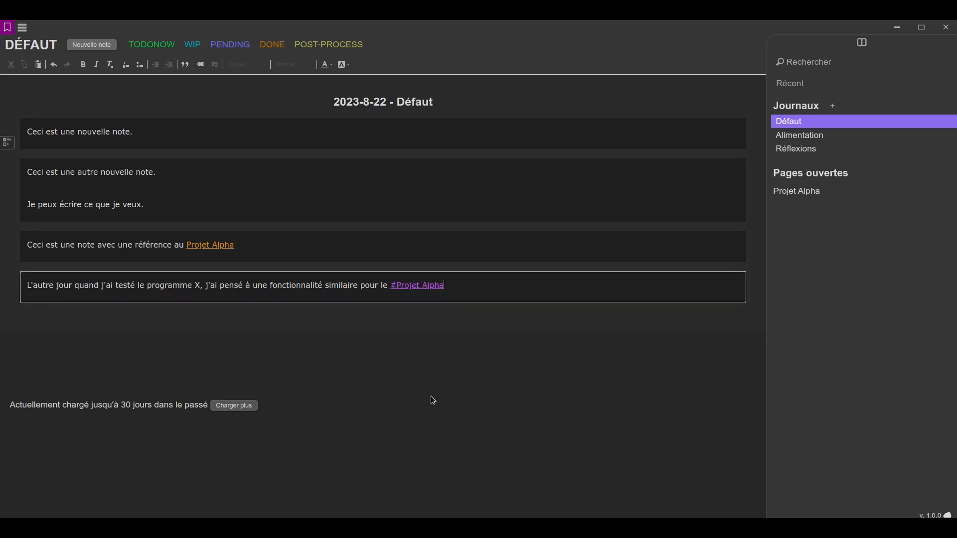
Open Projet Alpha from the new tag and compare the blocks under its Tag and Strong Ref references
click(414, 285)
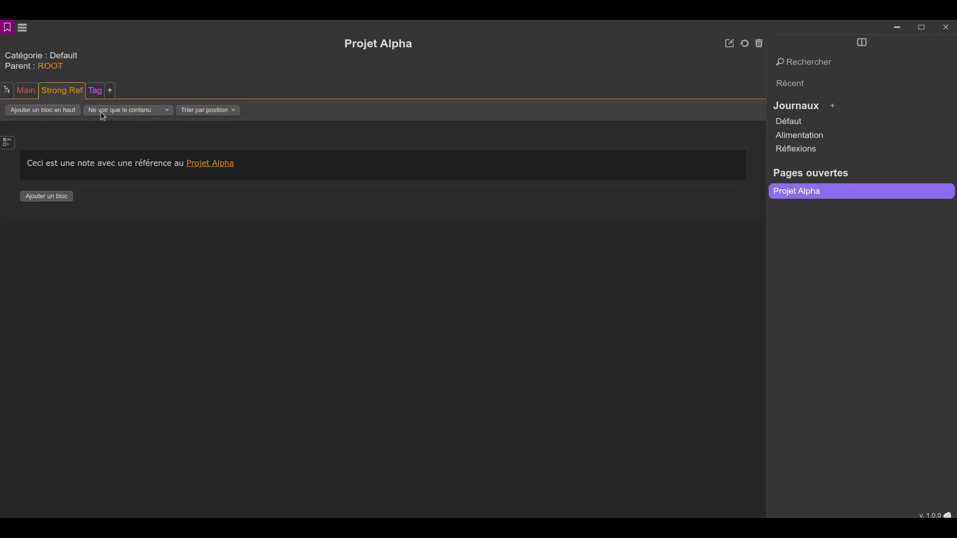
click(96, 91)
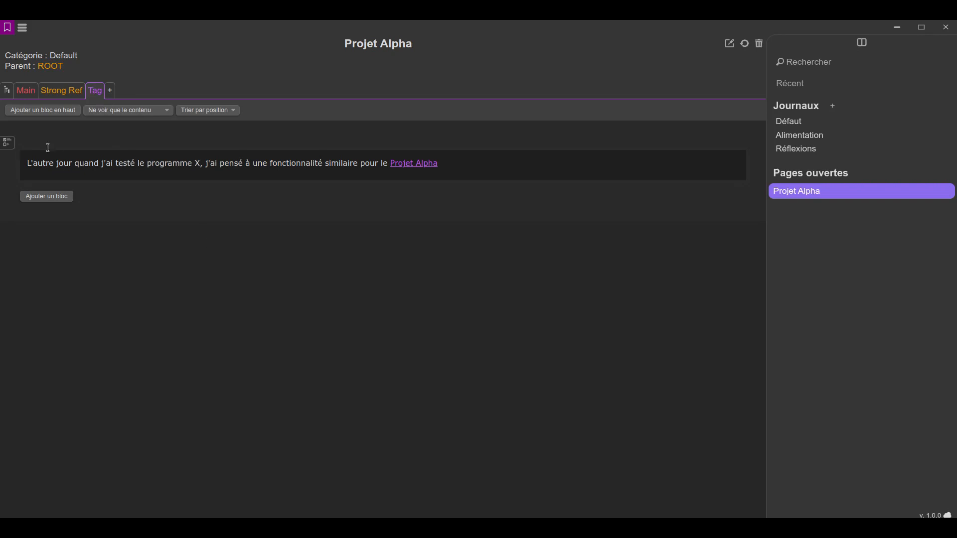
click(79, 91)
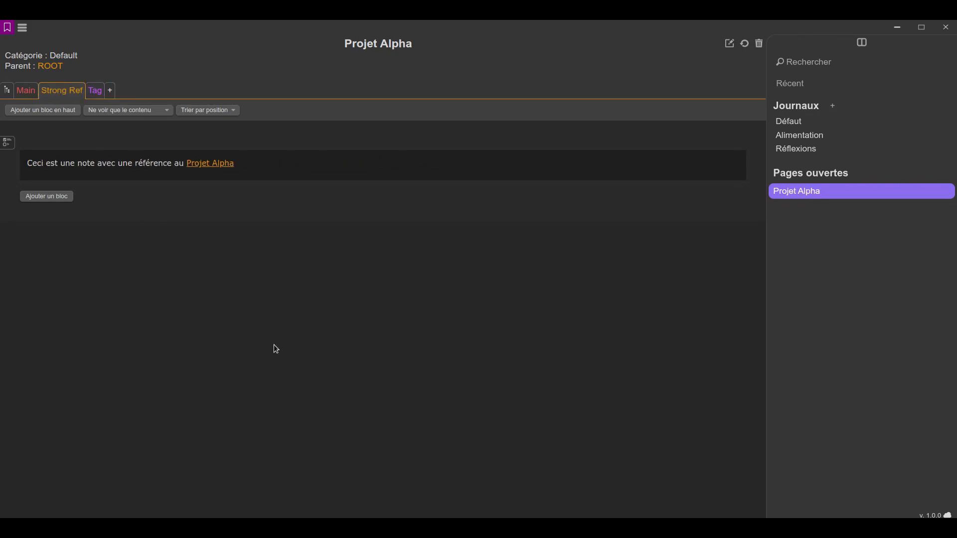
click(95, 90)
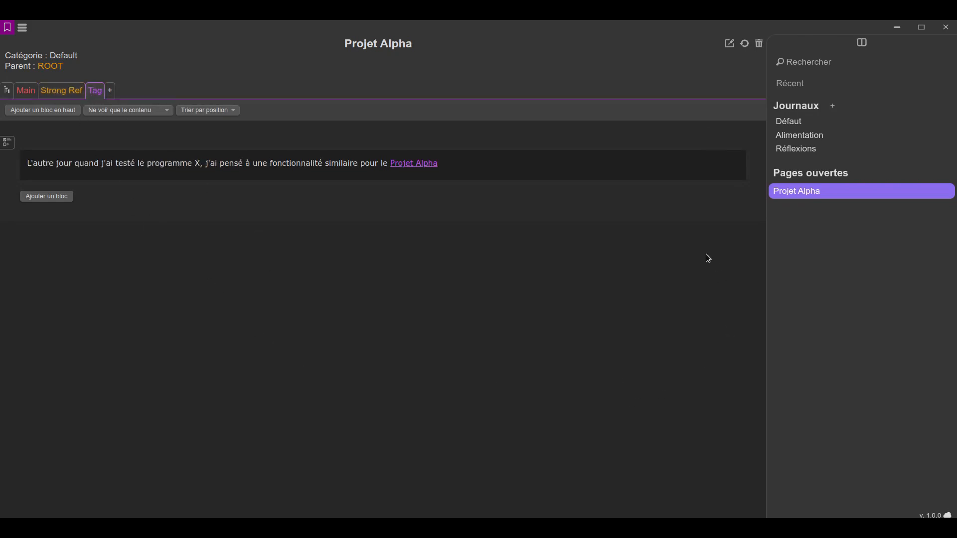
Return to the Défaut journal and compare the Projet Alpha reference syntax in the third and fourth notes
click(794, 125)
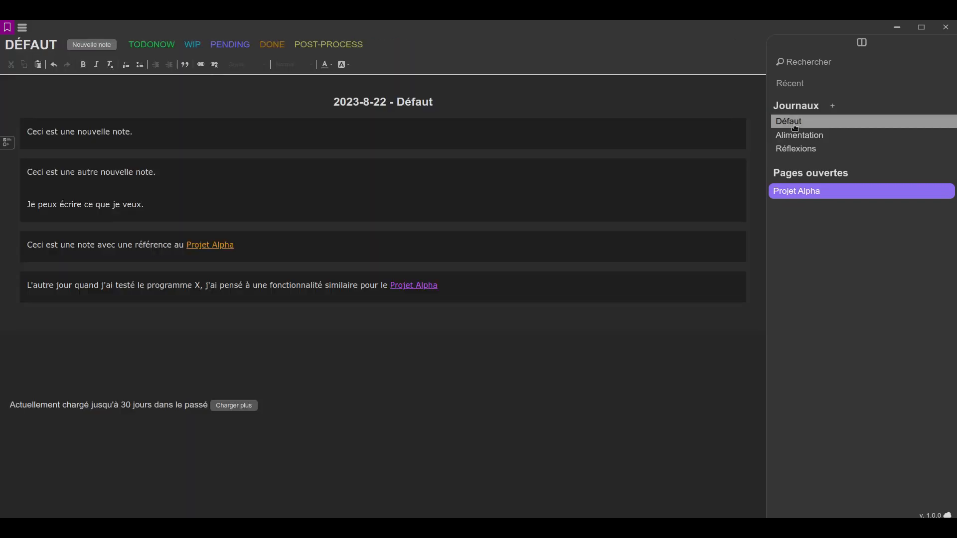
click(794, 127)
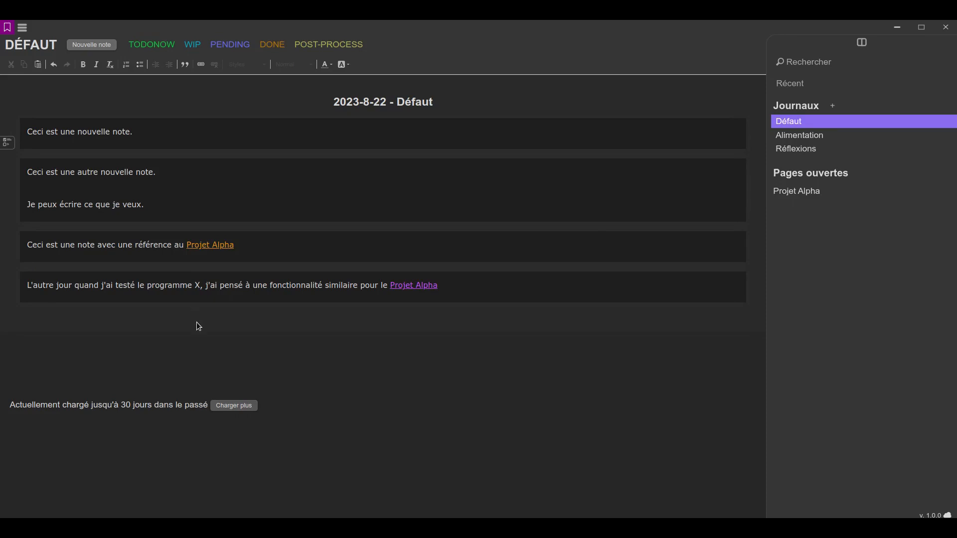
click(171, 245)
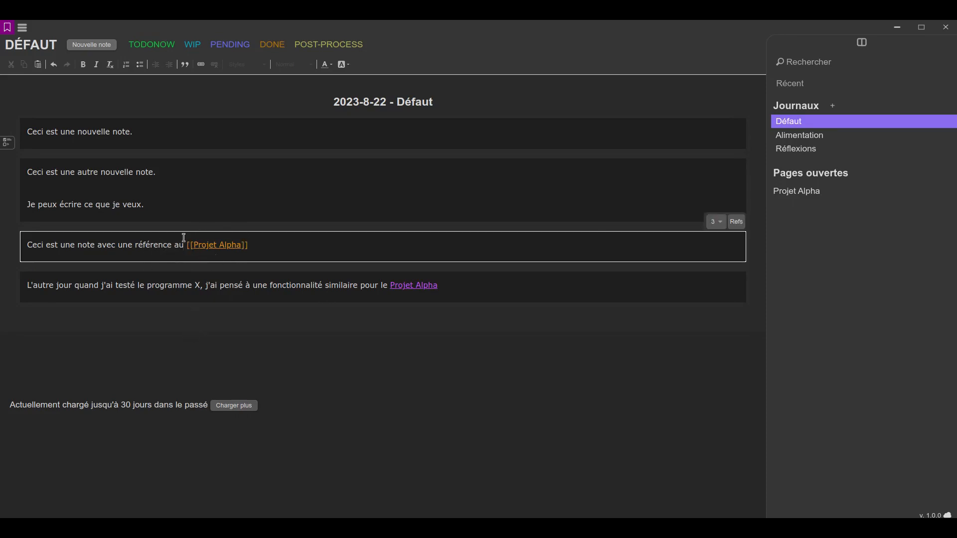
click(353, 284)
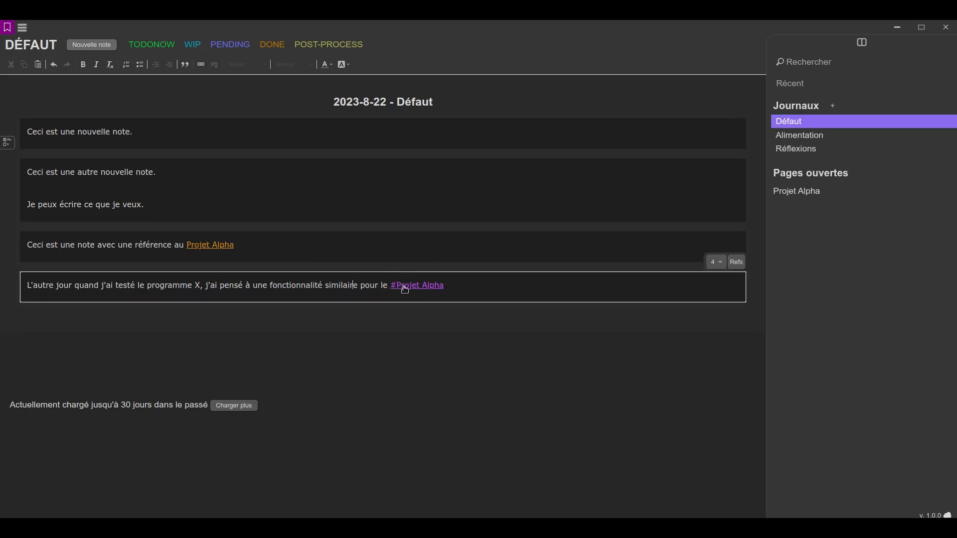
click(179, 248)
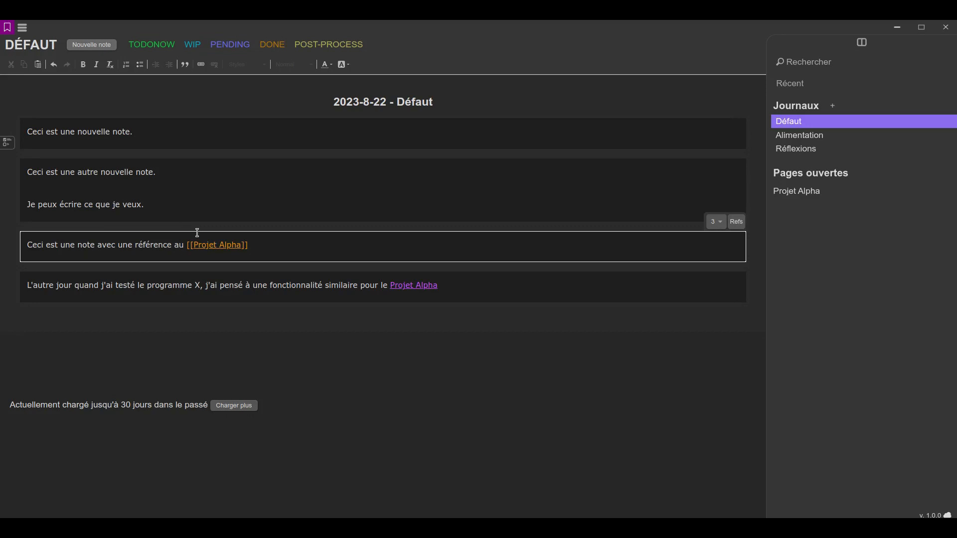
click(354, 339)
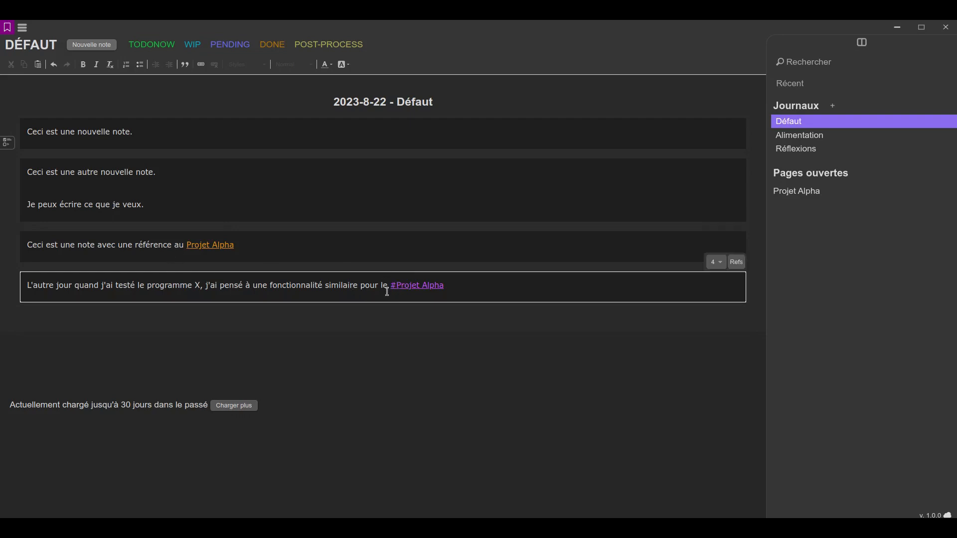
click(367, 367)
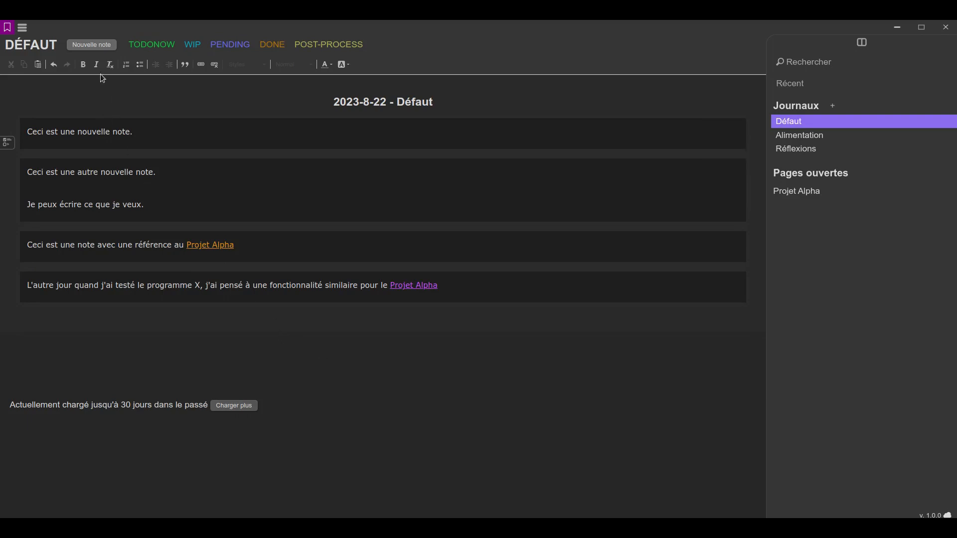
Add a fifth note reading "Un bon logiciel de prise de notes doit favoriser la", ending with a Tag reference to a new productivité node
click(93, 47)
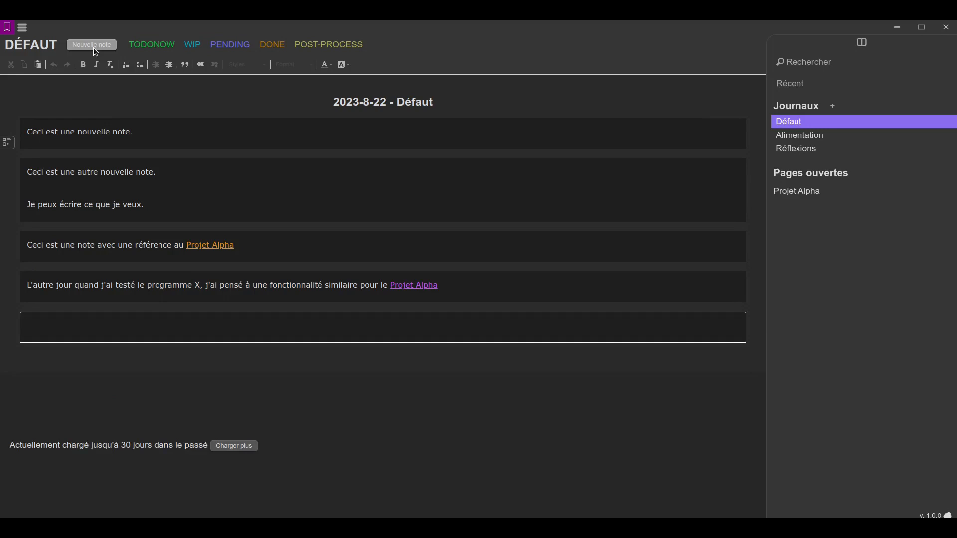
text(Un bon logiciel de prise de no)
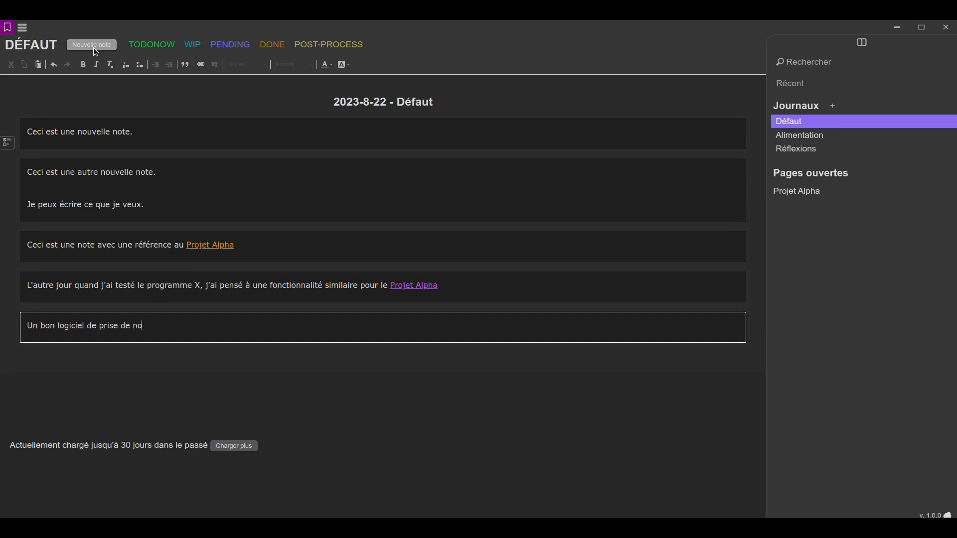
text(tes doit favoriser la #)
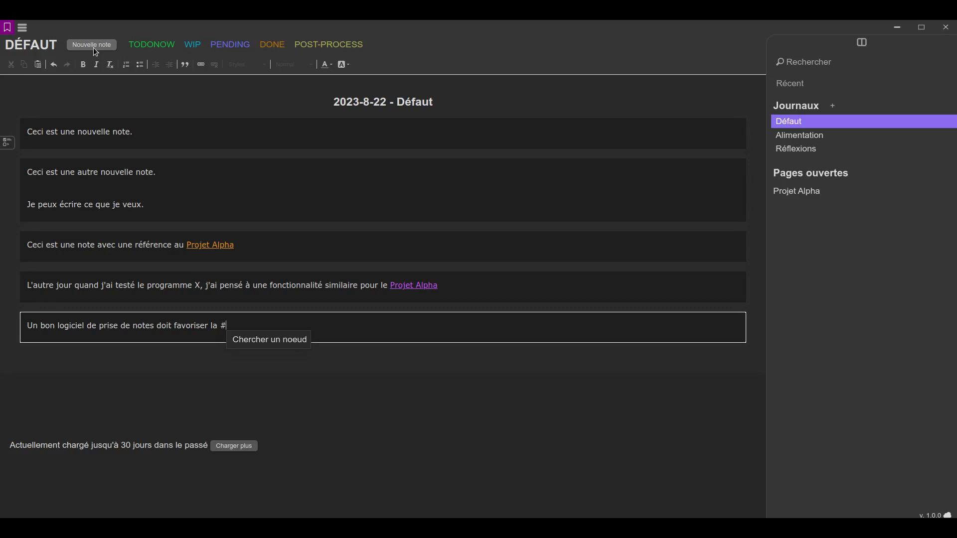
text(produ)
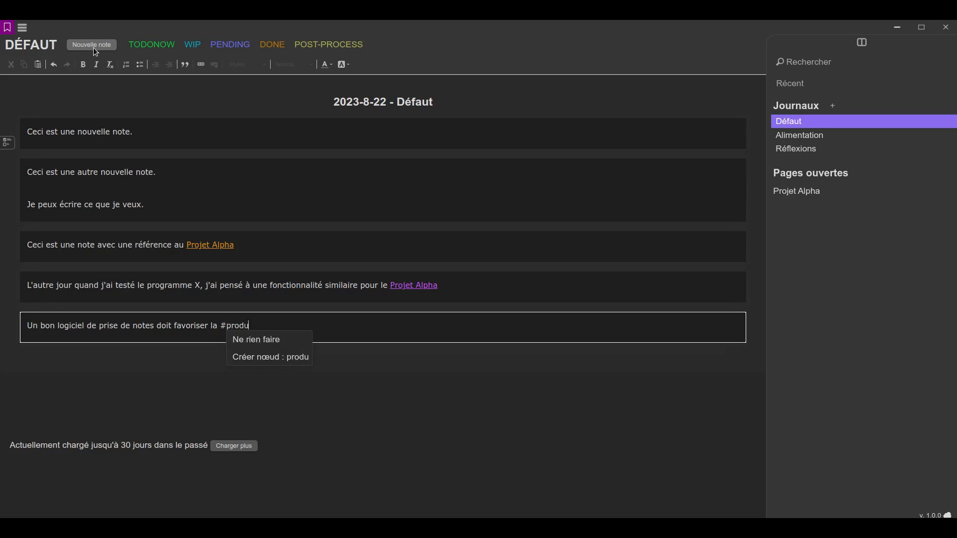
text(ctivité)
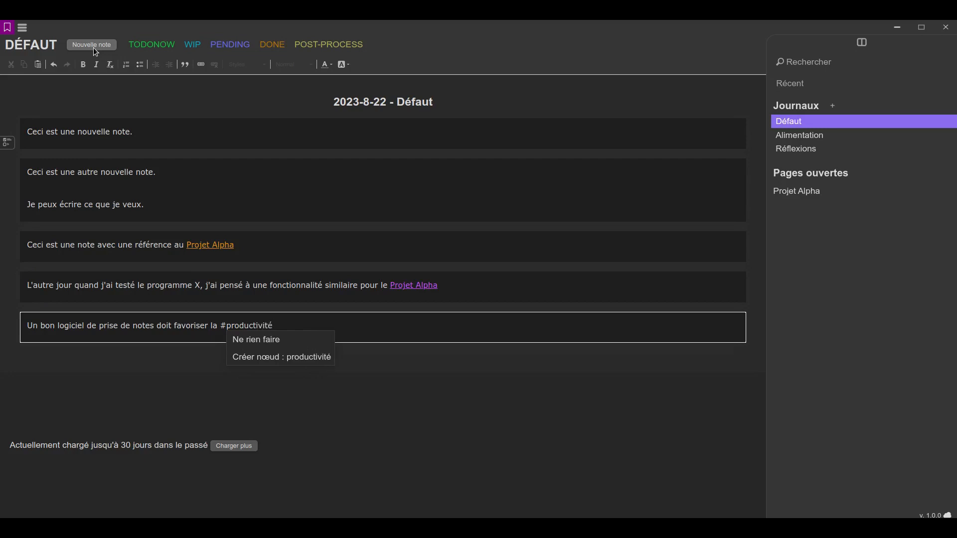
key(Down)
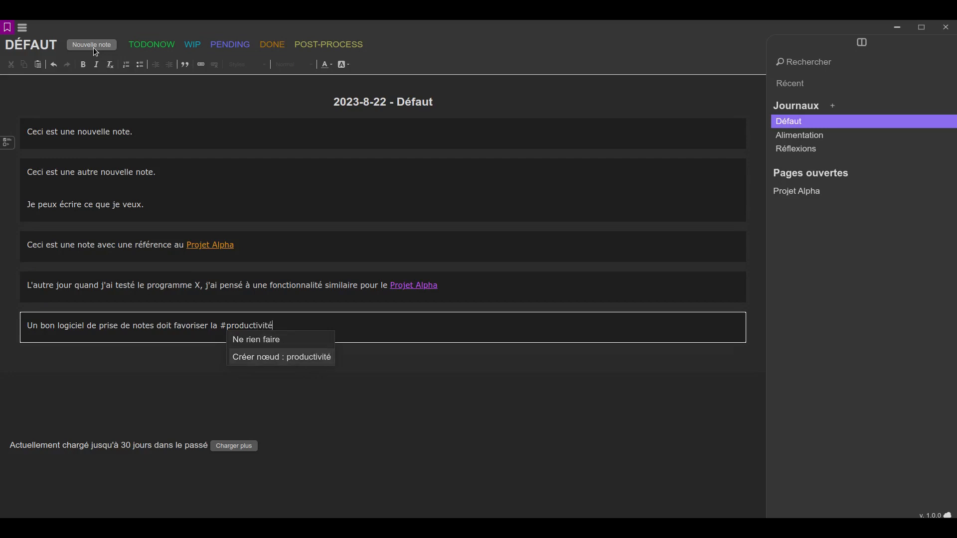
key(Return)
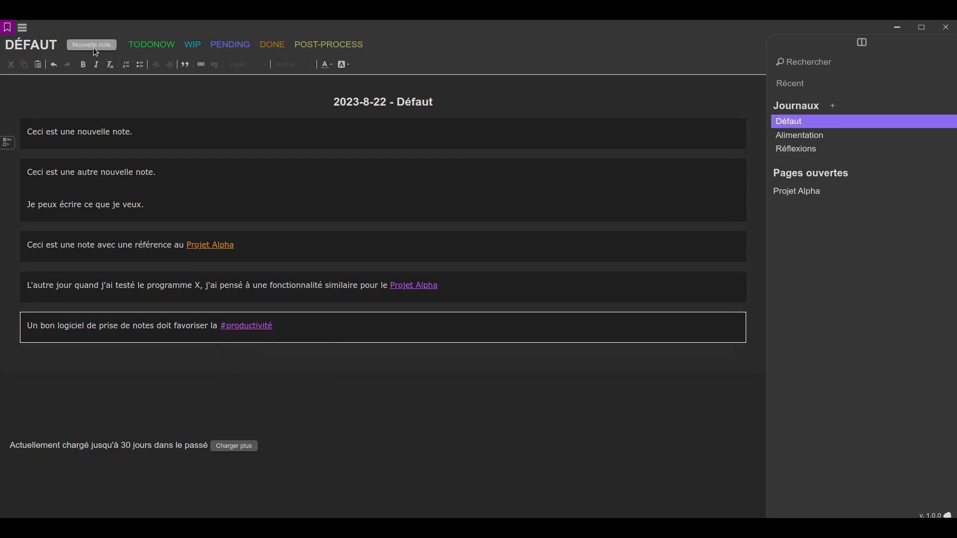
Add a sixth note reading "L'une des propriétés fondamentale de la productivité c'est ...", with productivité as a Strong Ref to the existing node
click(79, 44)
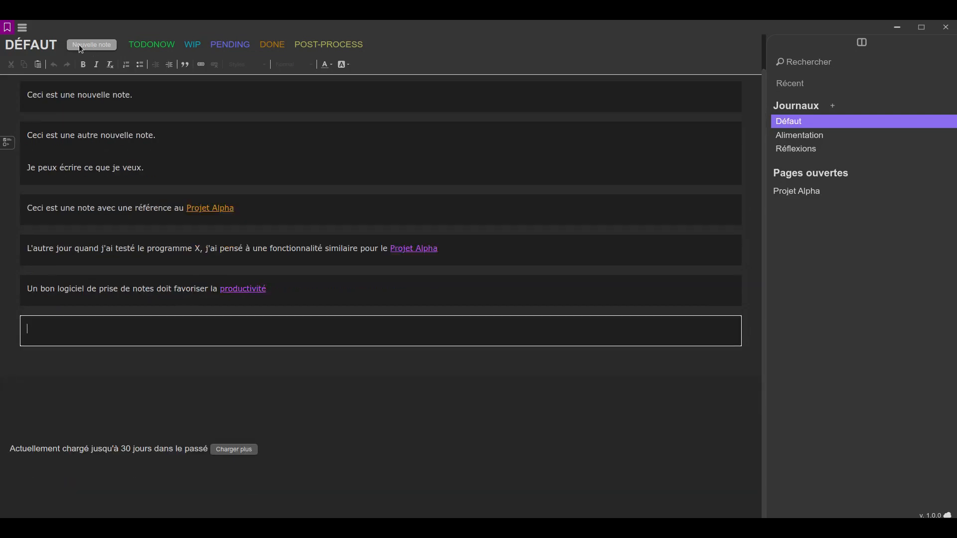
text(L'une des propriétés fondamentale de la )
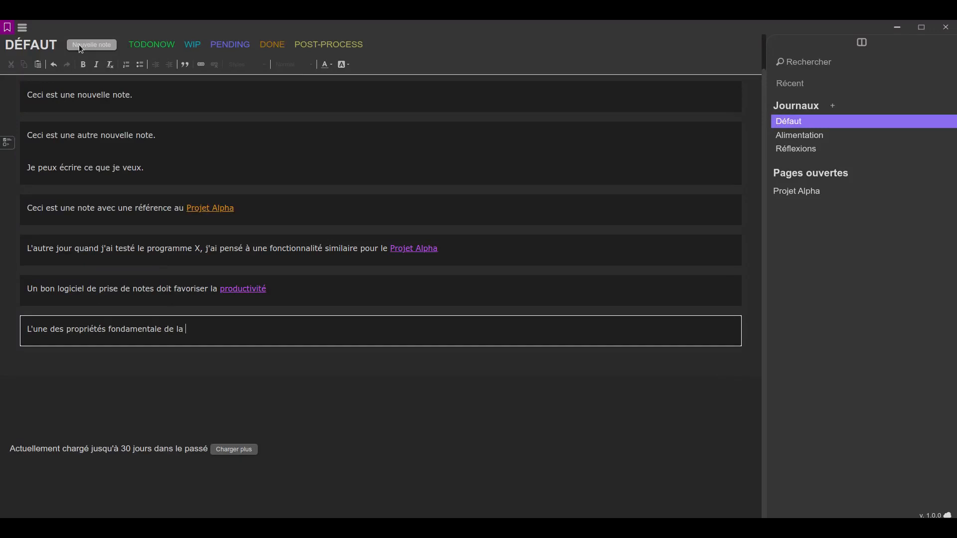
text([[pro)
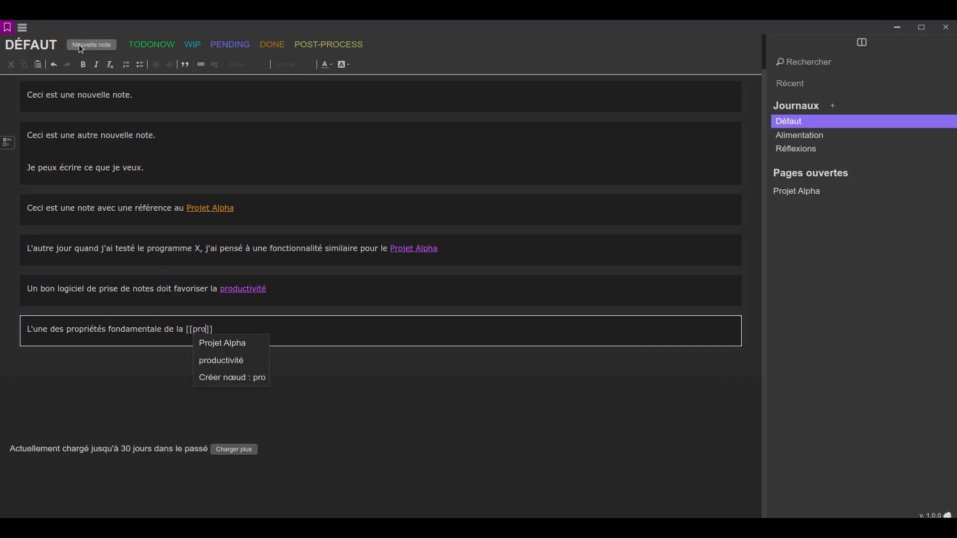
text(d)
key(Down)
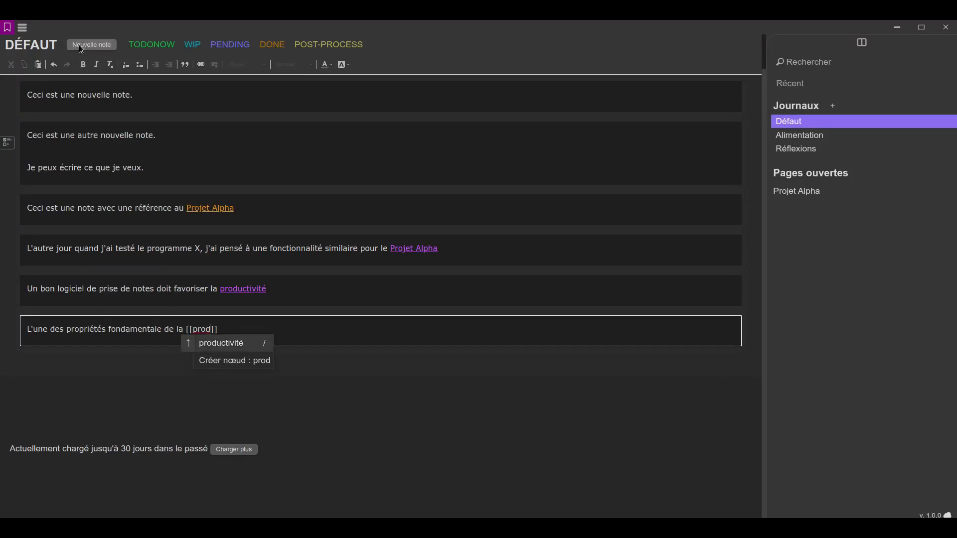
key(Return)
text(c'est ...)
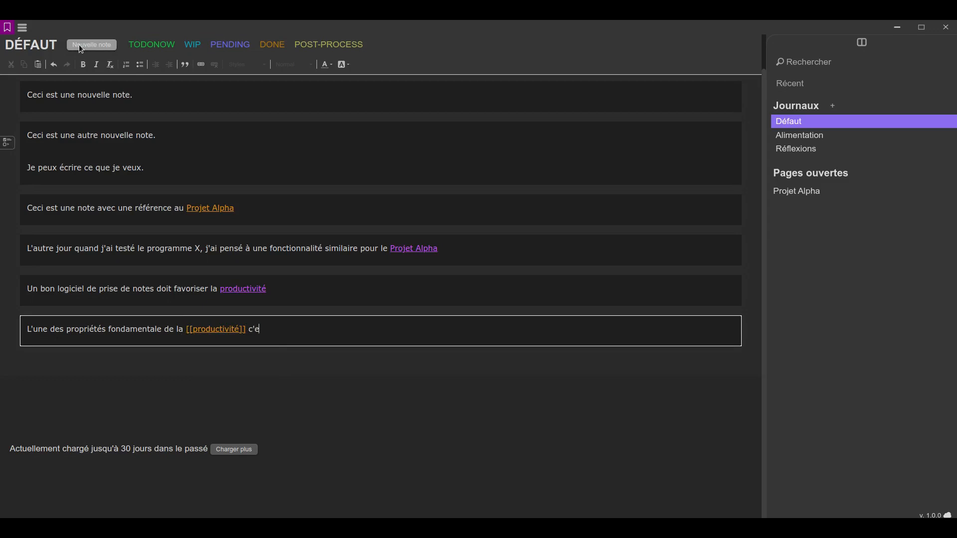